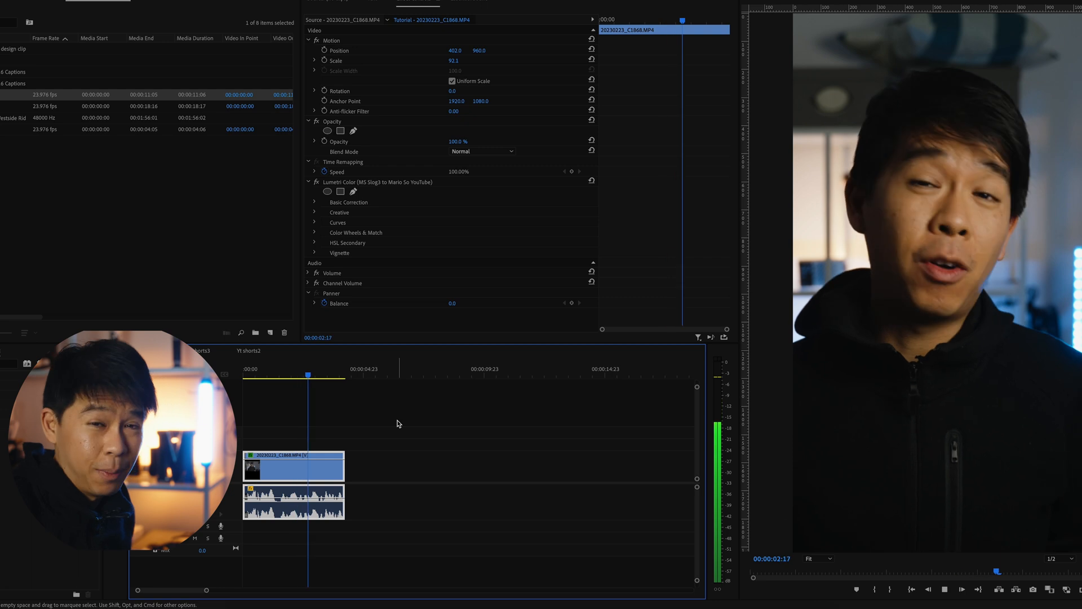
Play and scrub the opening seconds of the talking-head clip to find the moment where the loop cut belongs
key(space)
click(272, 372)
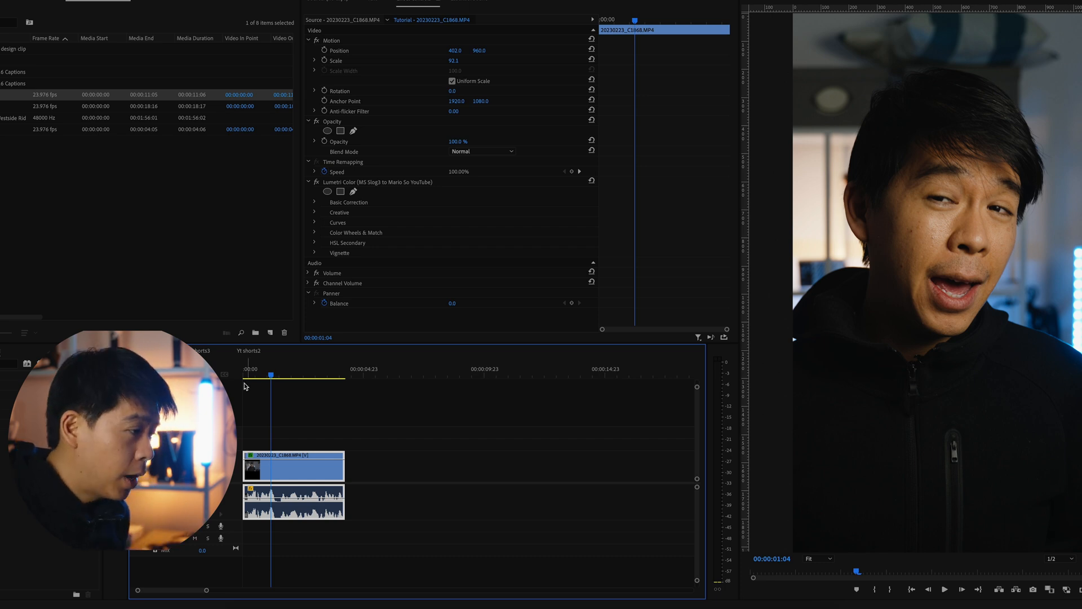
drag(271, 374, 258, 373)
key(space)
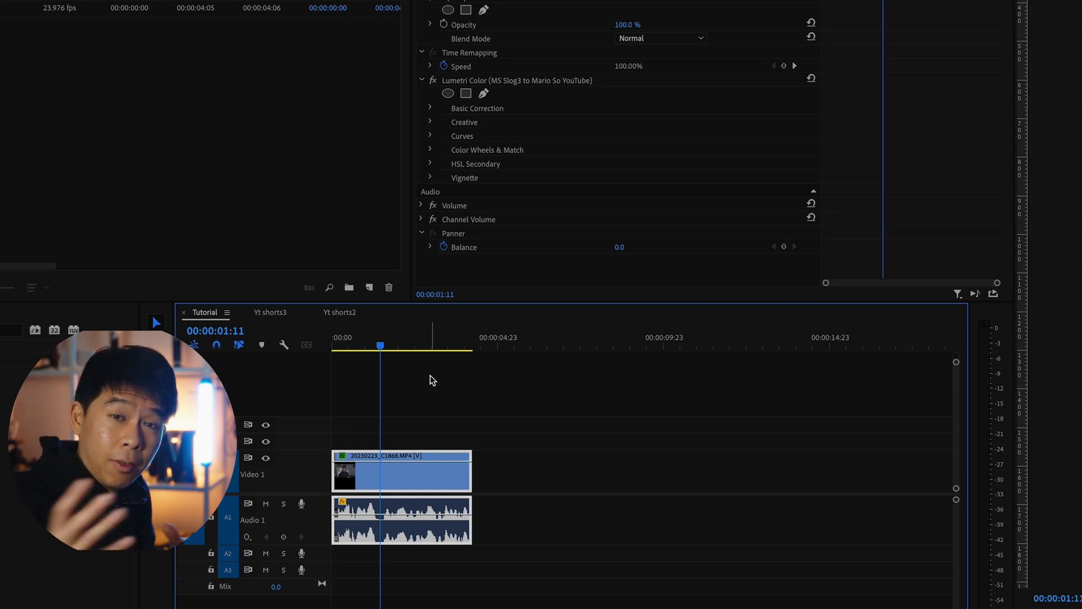
Copy the follow-up talking-head and B-roll clips from the Yt shorts2 sequence into the Tutorial sequence after the first clip
click(345, 313)
drag(324, 407, 445, 484)
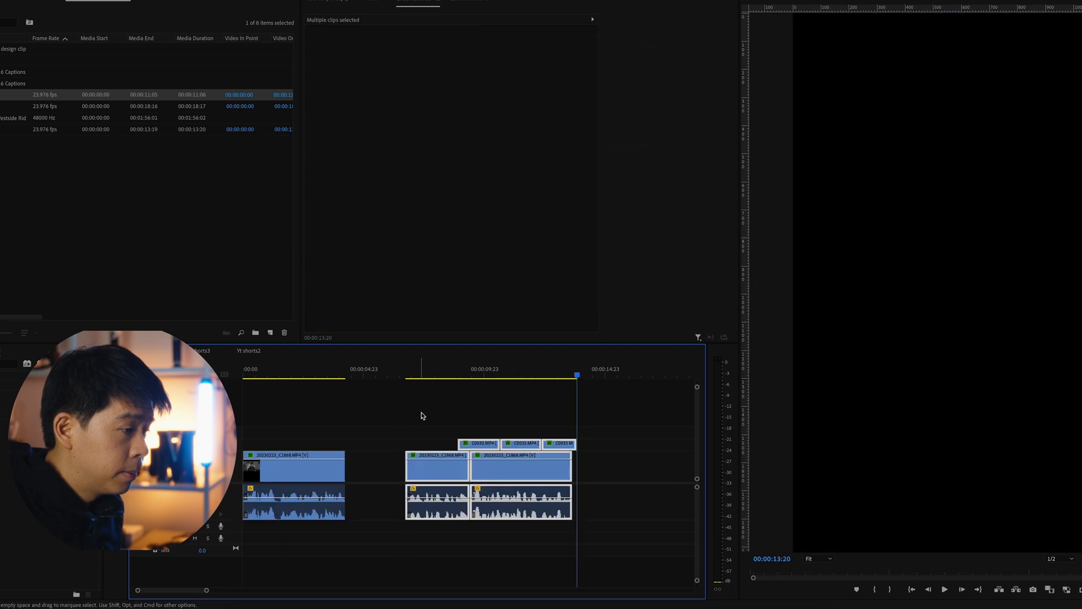
click(386, 470)
click(420, 373)
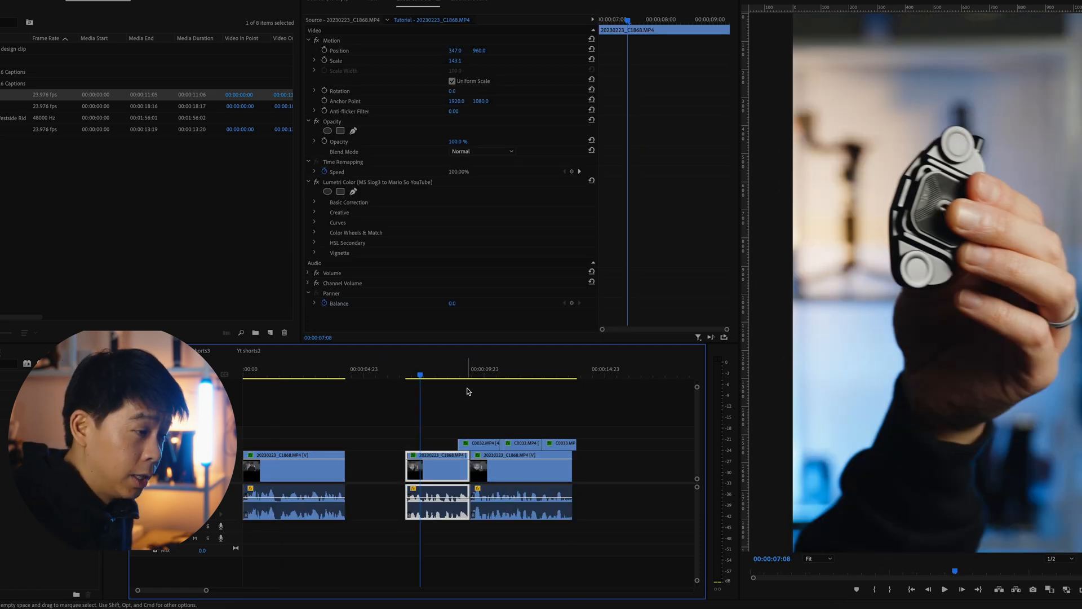
Add Scale keyframes to the first clip at 00:00:01:10 and at the clip's start
mouse_move(296, 374)
mouse_down()
mouse_move(245, 384)
mouse_move(277, 378)
mouse_up()
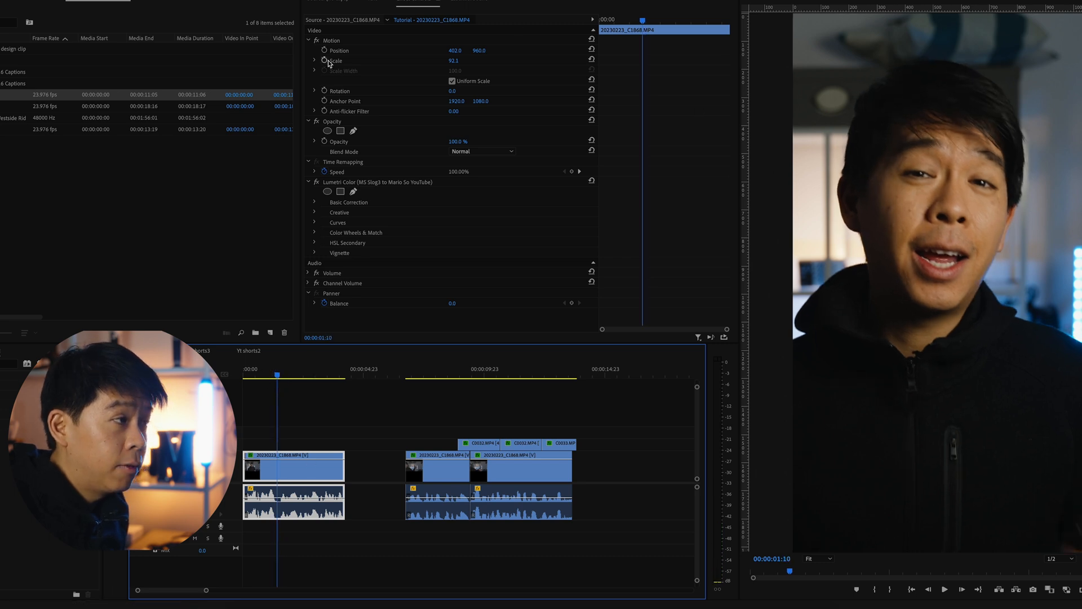
click(325, 61)
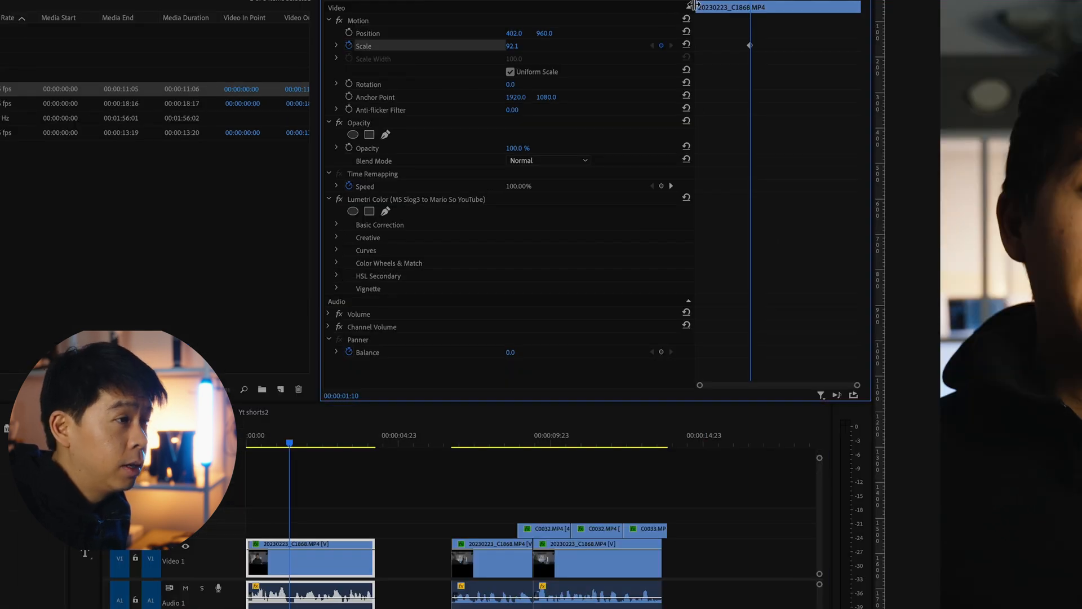
drag(750, 0, 671, 5)
click(661, 46)
click(671, 46)
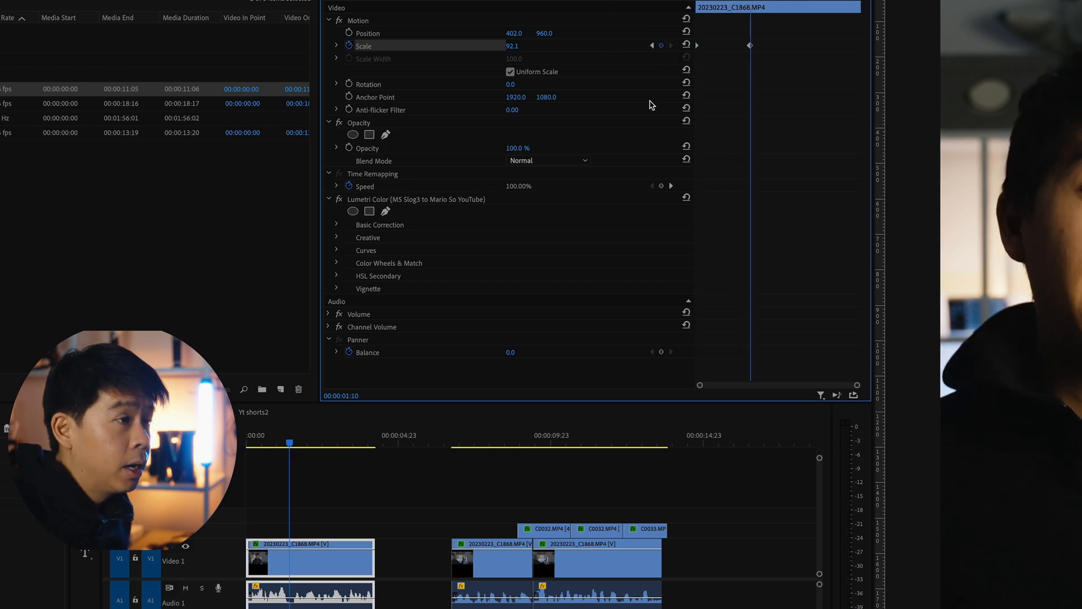
Add a Scale keyframe at 00:00:01:13 on the first clip and set the Scale at 00:00:01:10 to 118.1
drag(290, 443, 294, 443)
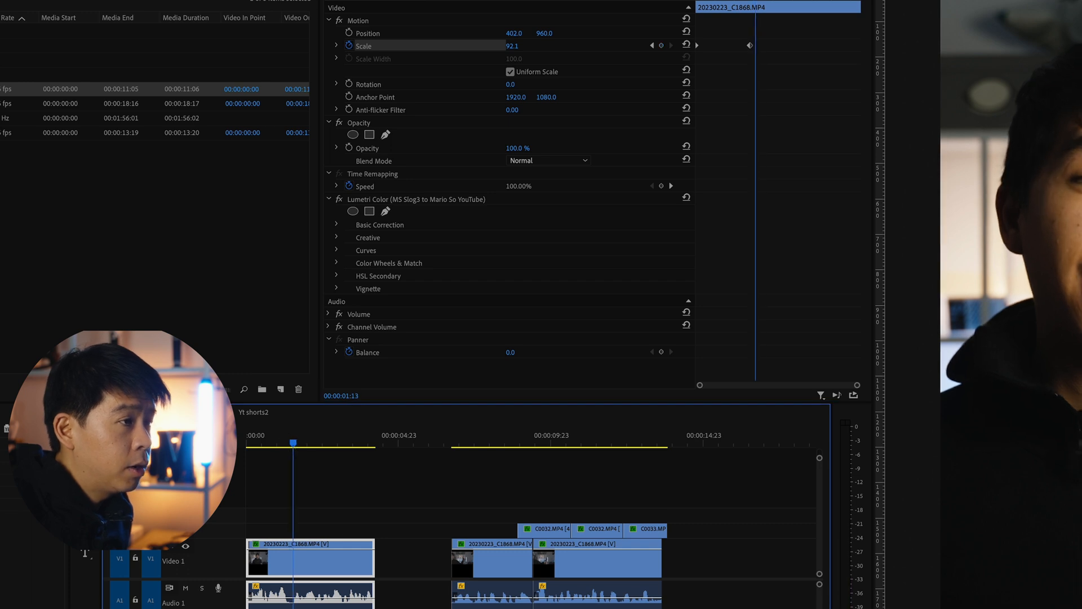
click(663, 50)
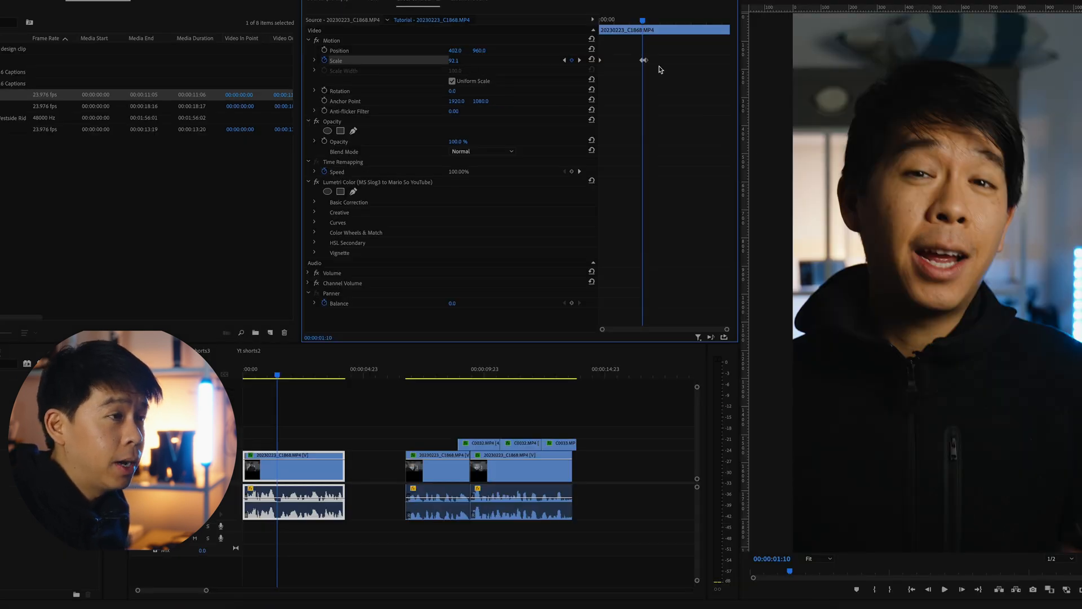
drag(454, 60, 714, 4)
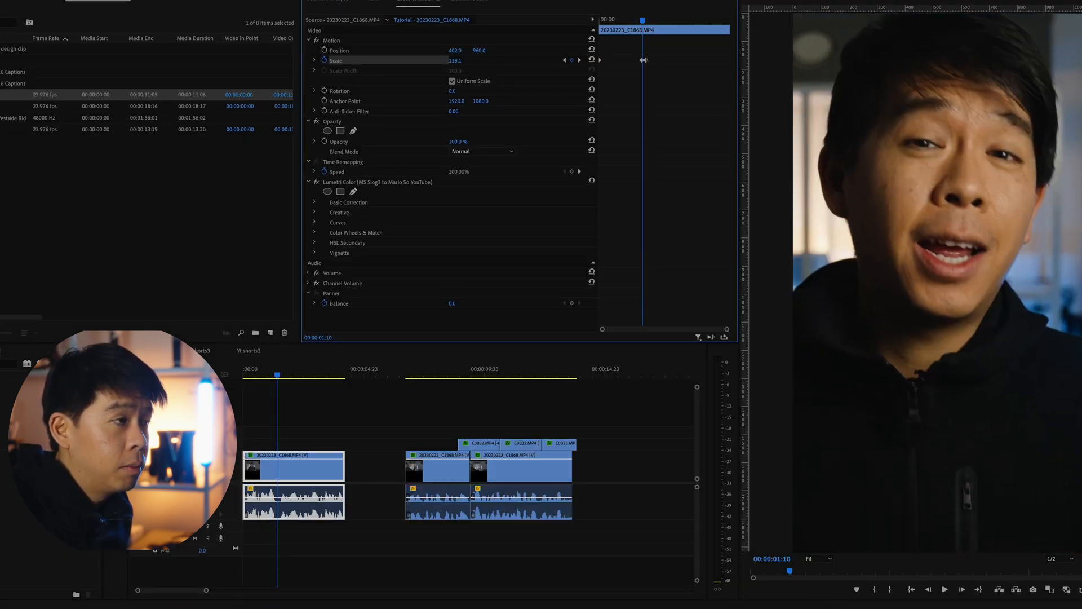
Smooth the interpolation of all three Scale keyframes on the first clip
right_click(646, 62)
click(698, 216)
drag(623, 23, 596, 91)
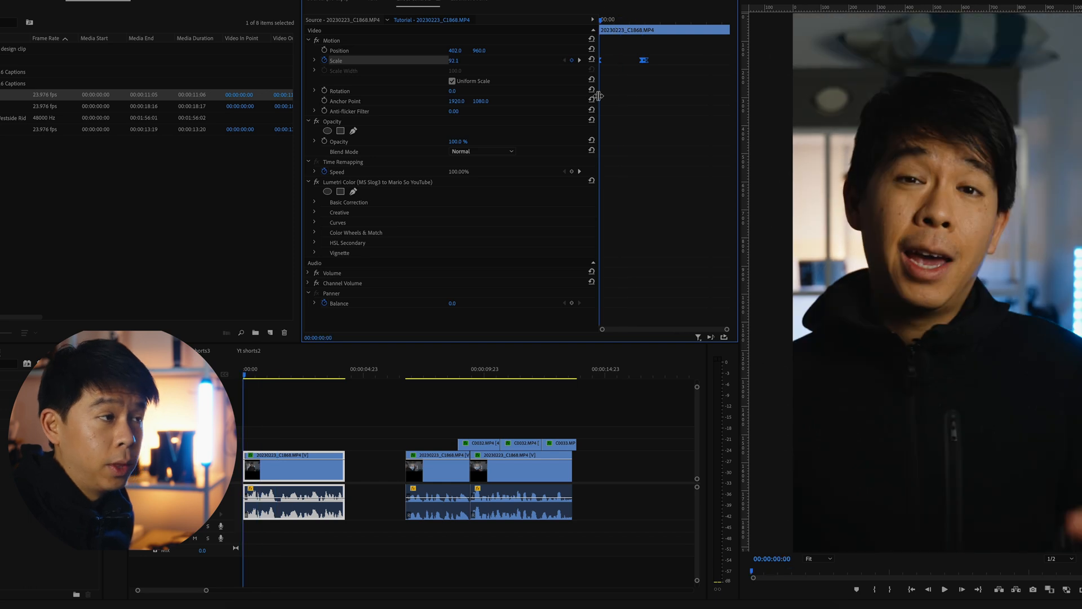
drag(649, 137, 676, 163)
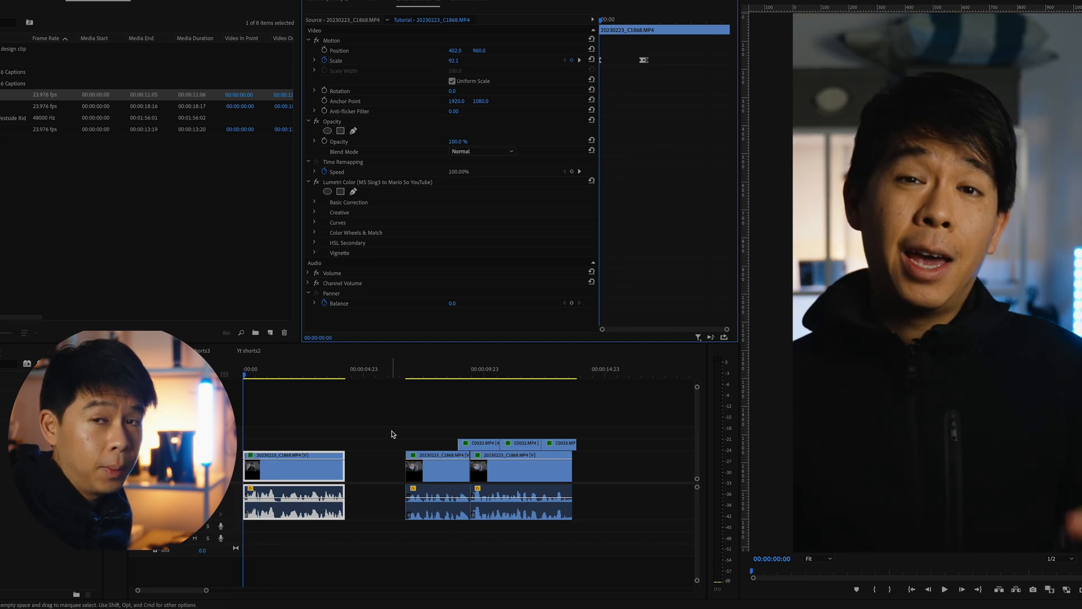
Play the first clip from its start and scrub around the scale change to check the zoom
key(space)
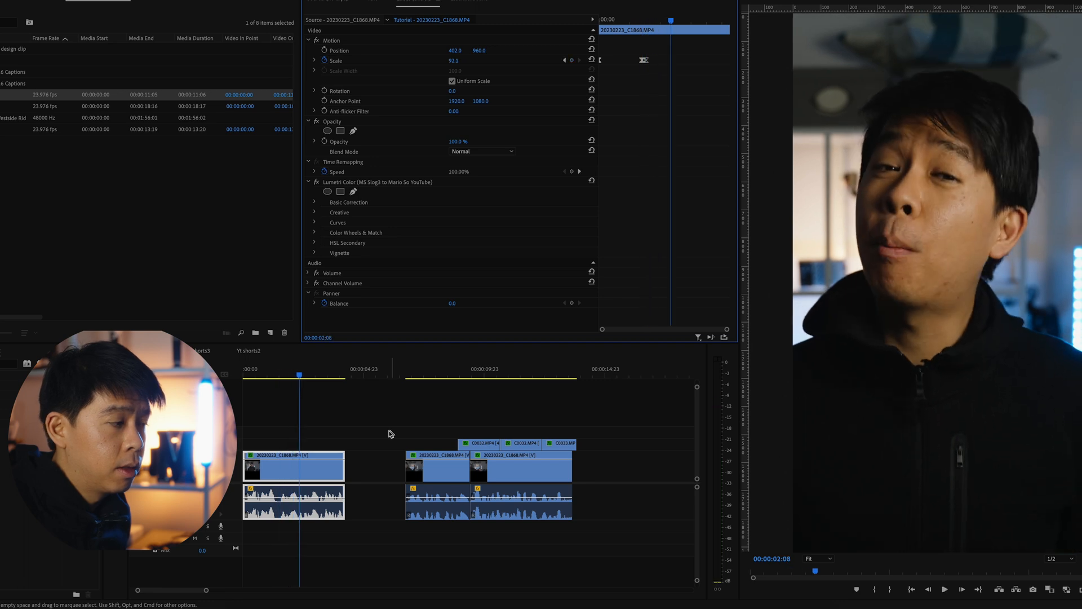
click(274, 372)
drag(274, 372, 278, 372)
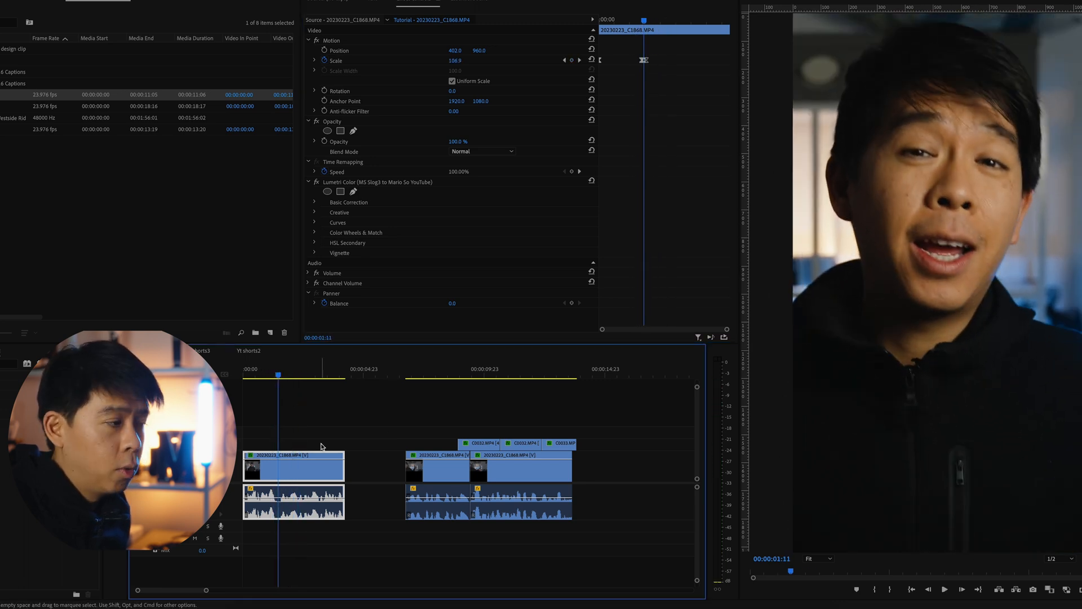
Split the first clip at its 00:00:01:10 Scale keyframe and review both resulting parts
click(565, 61)
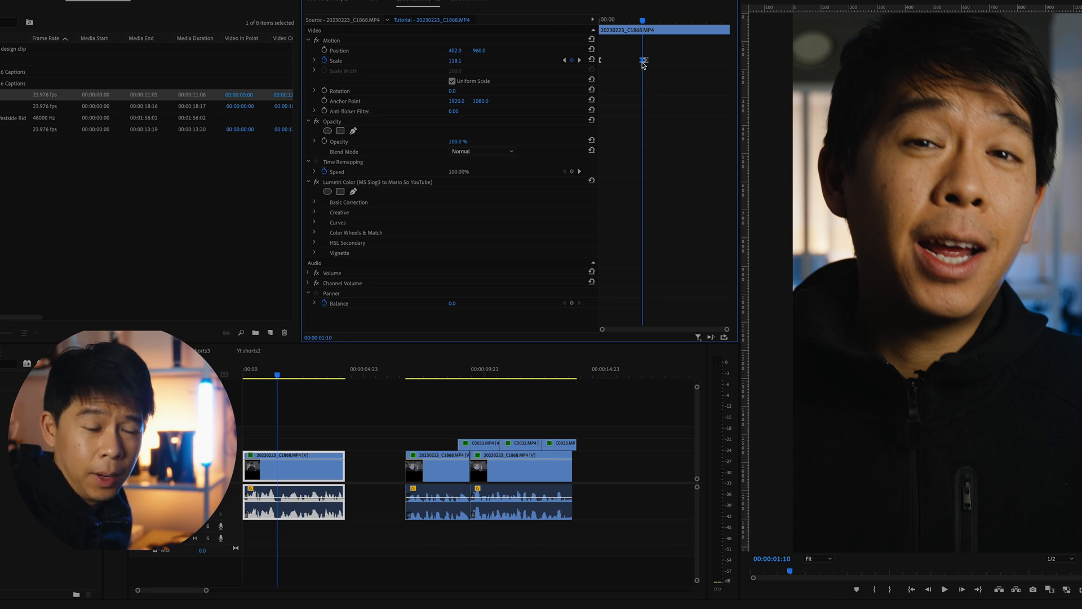
key(super+k)
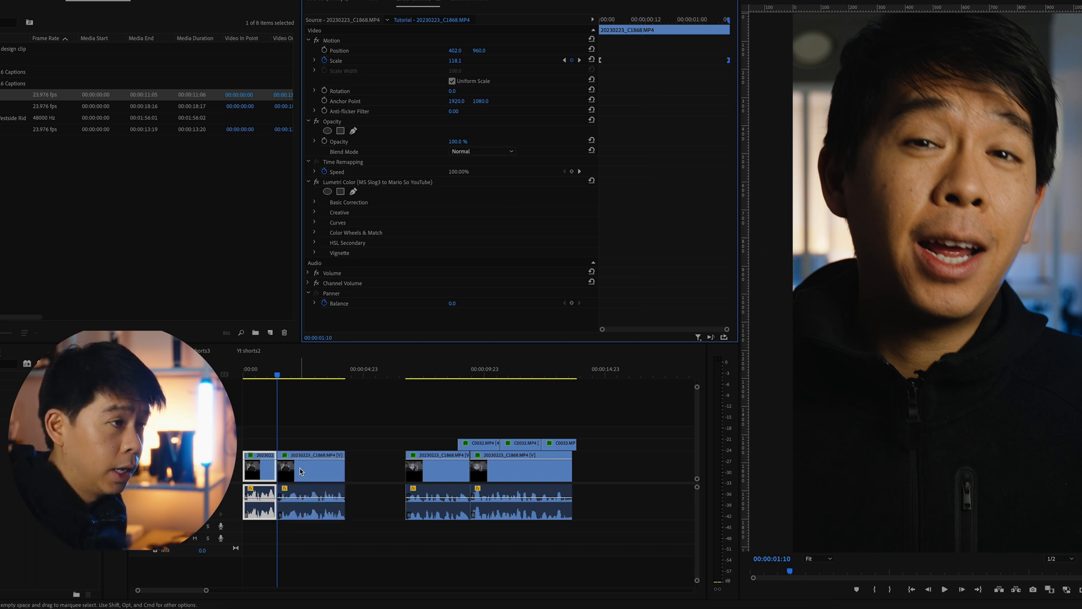
drag(275, 375, 248, 379)
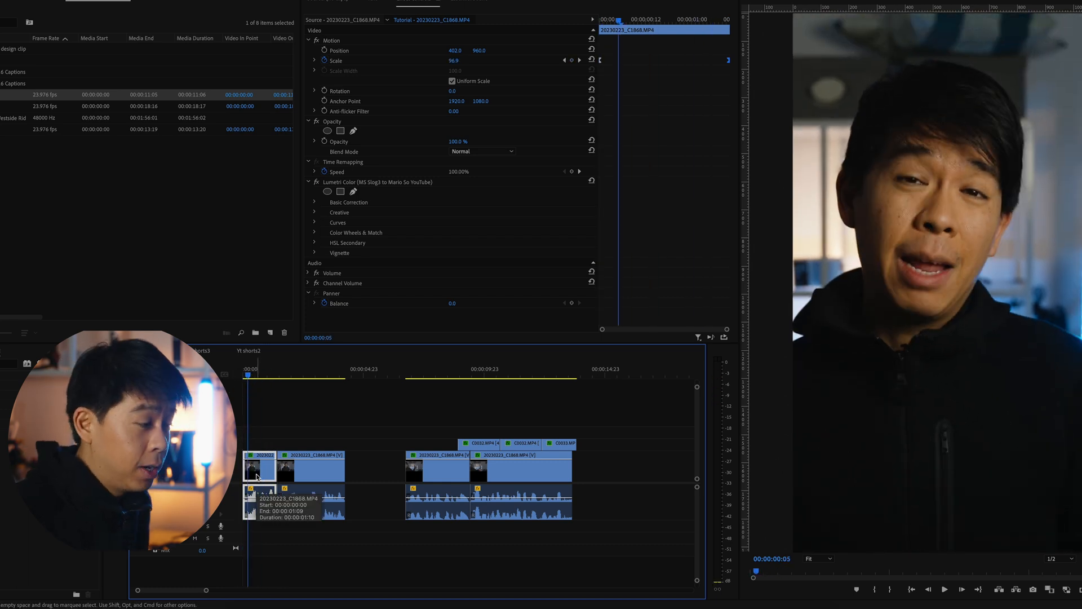
click(316, 480)
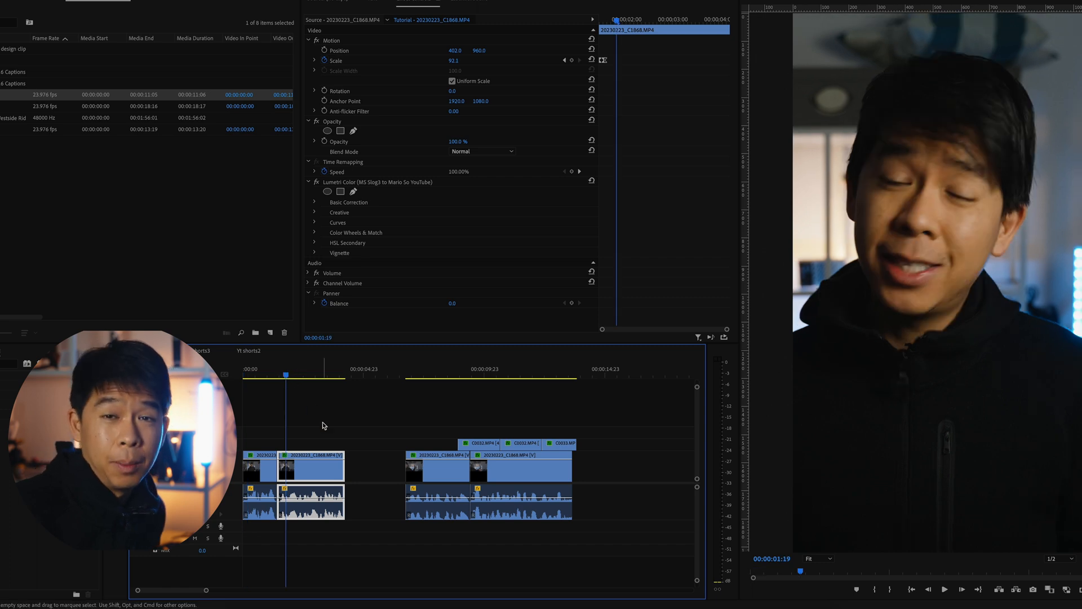
Move the first part of the split clip to the end of the sequence and close the gaps between the clips
click(348, 443)
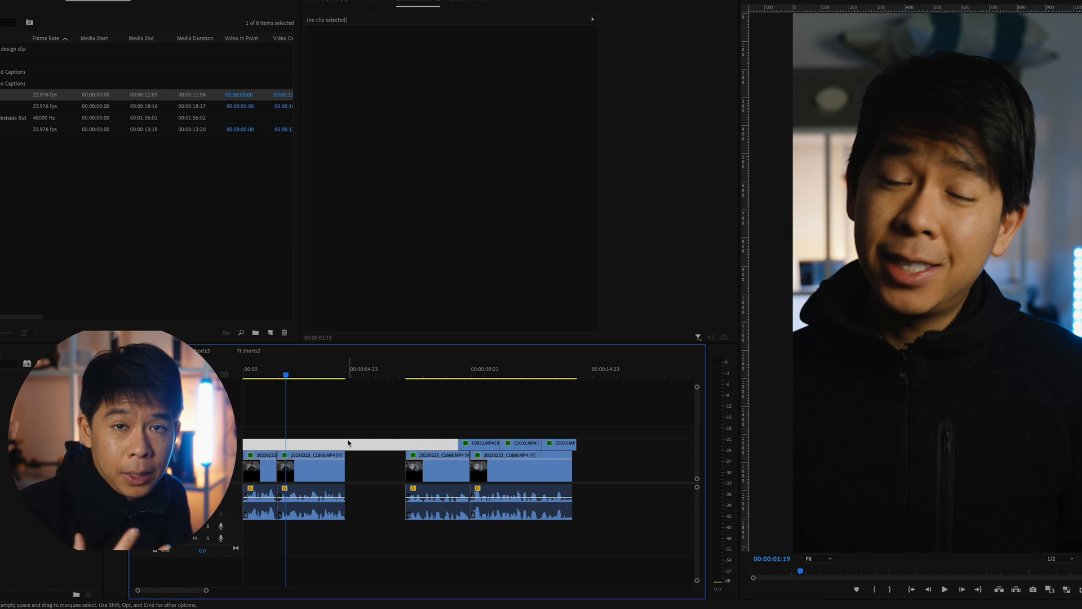
drag(312, 455, 590, 476)
click(269, 474)
key(Delete)
click(352, 468)
key(Delete)
Set the sequence's Out point at 00:00:11:04 and turn on looped playback
drag(322, 376, 511, 380)
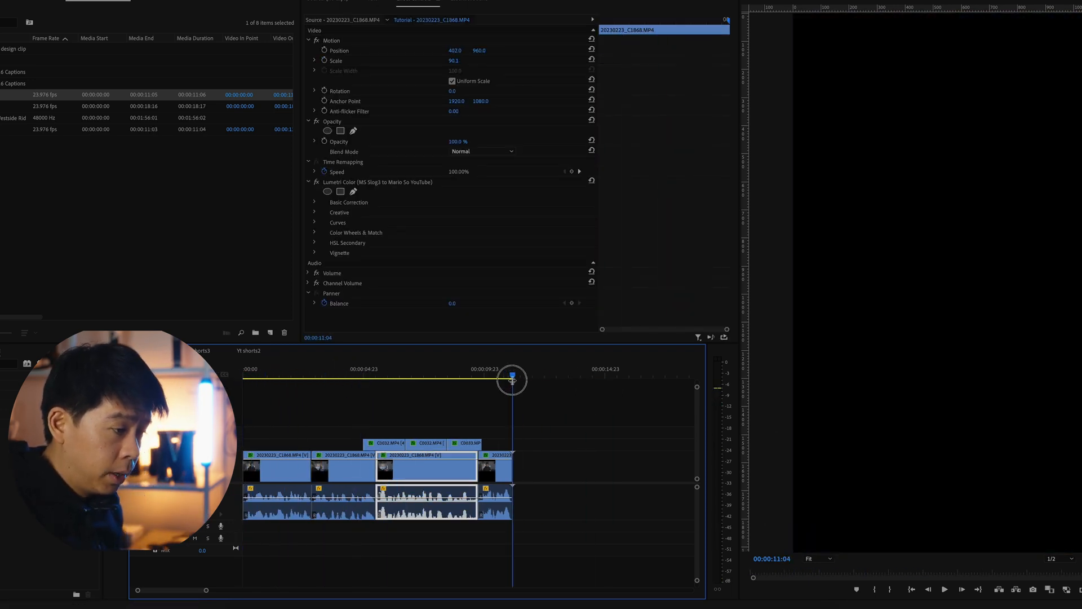
key(o)
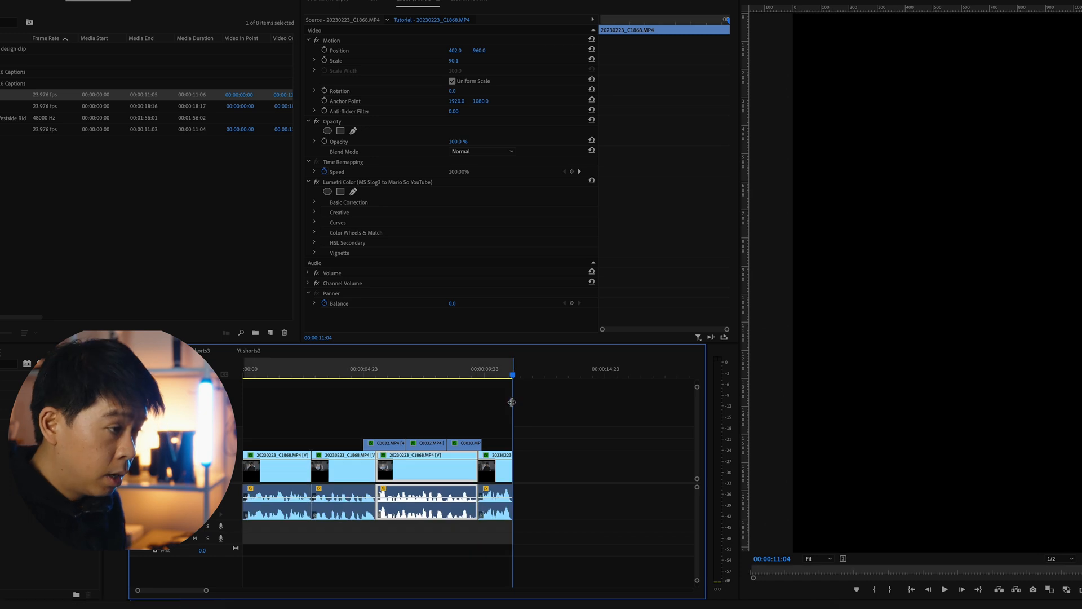
click(486, 373)
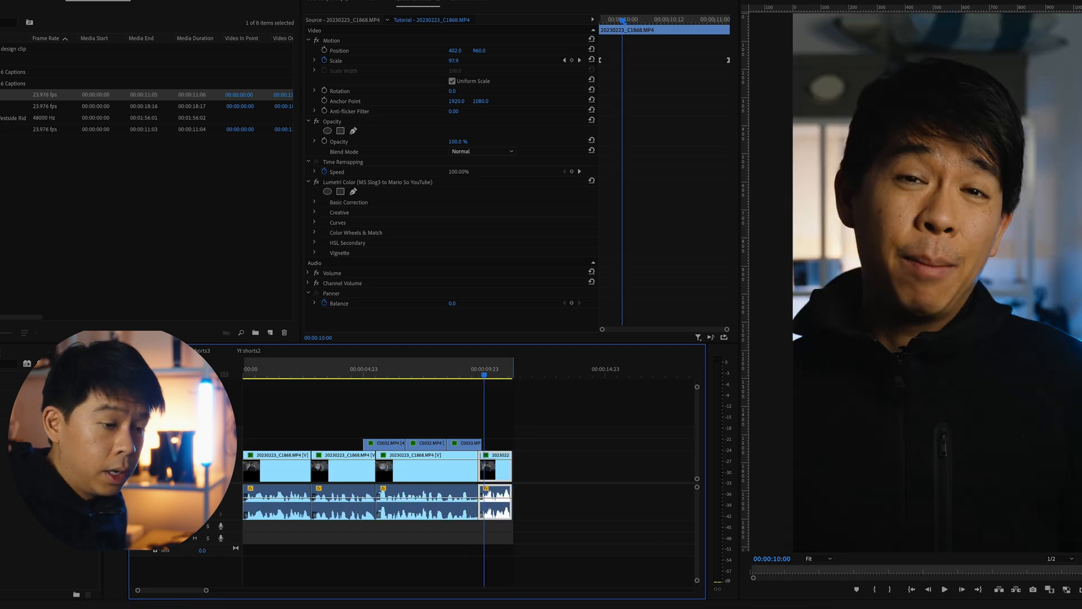
click(1080, 591)
Play the Tutorial sequence across the loop point to check how its ending runs into its beginning
key(space)
key(space)
drag(474, 368, 244, 370)
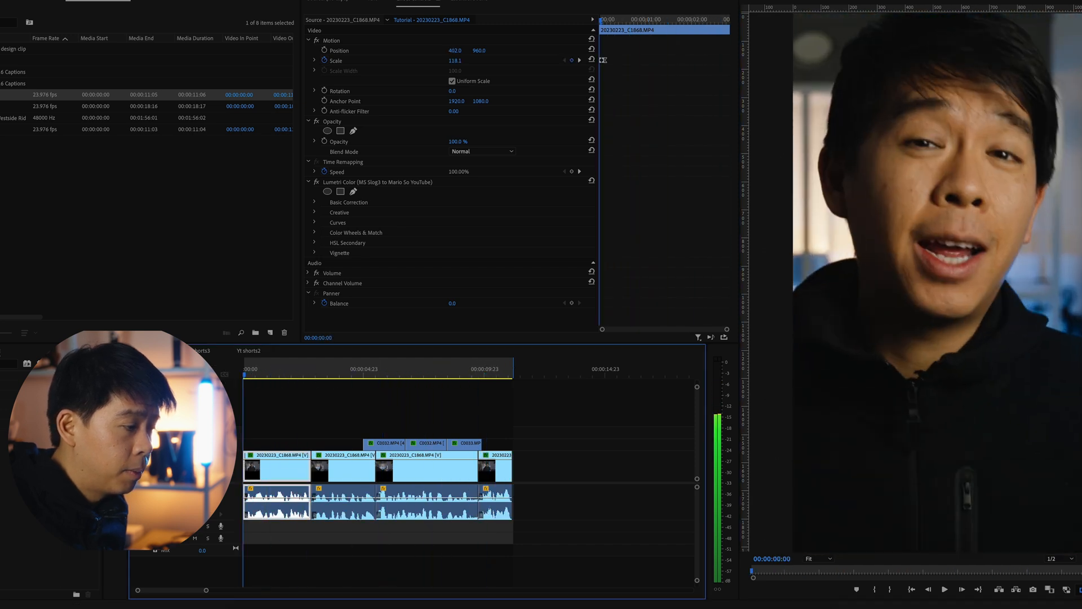
key(space)
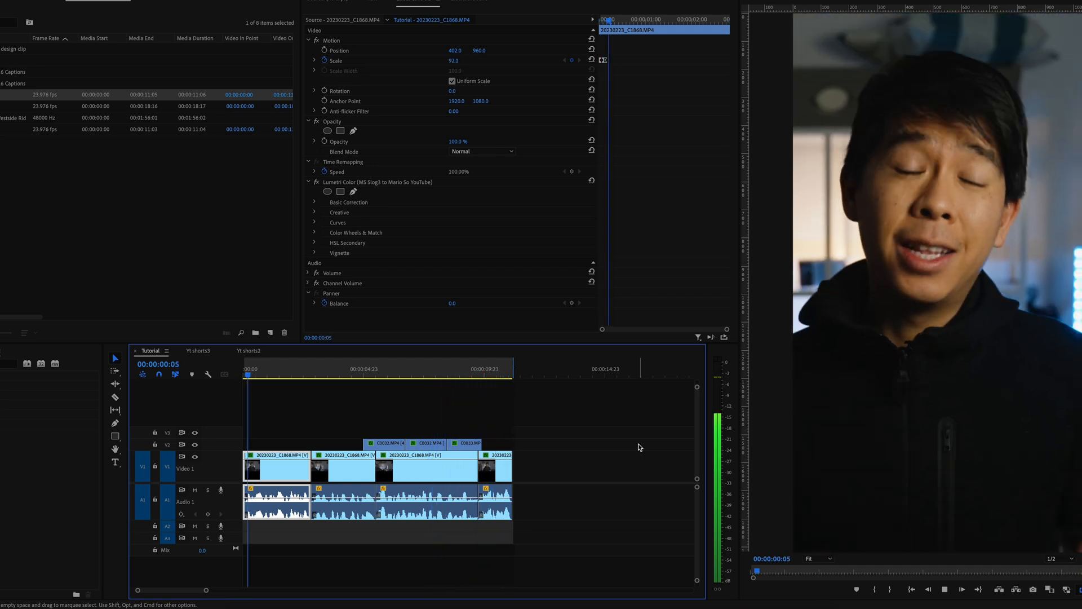
key(space)
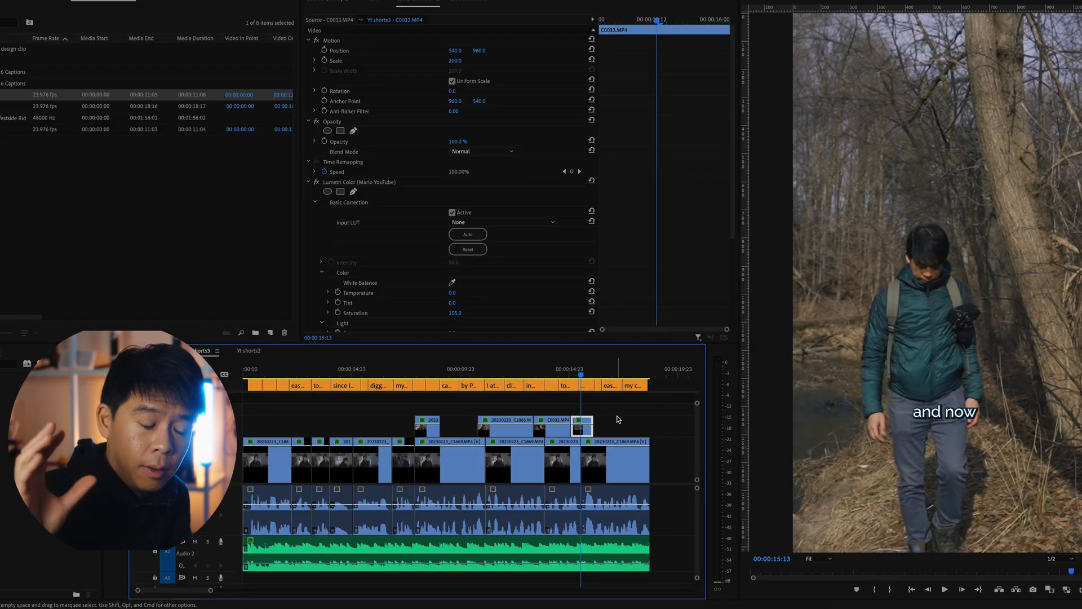
Play the finished Yt shorts3 sequence to compare its ending with its start, and select its last clip
key(space)
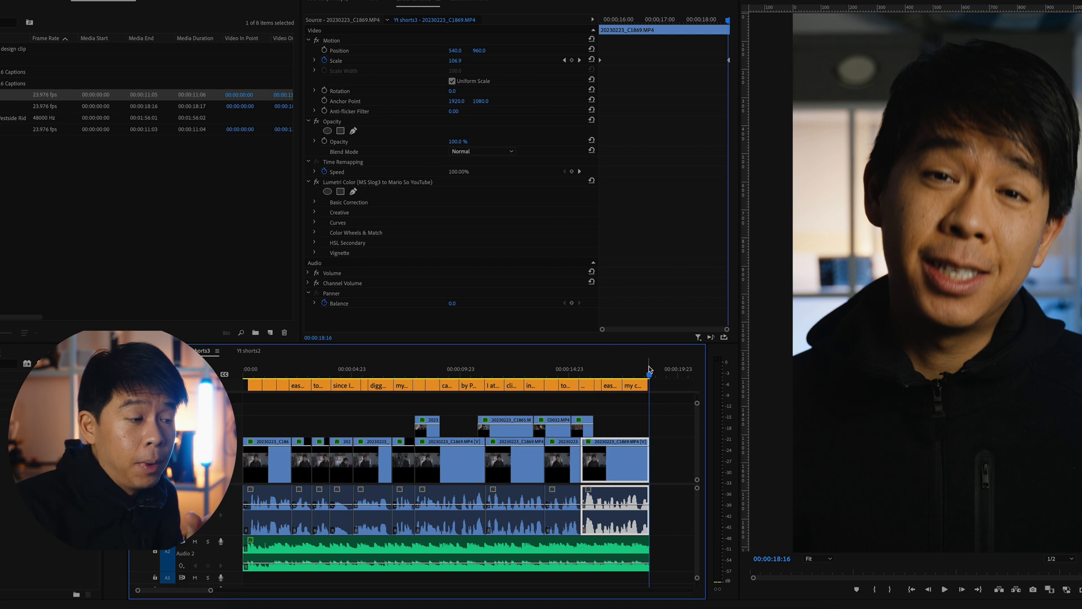
click(315, 373)
key(Home)
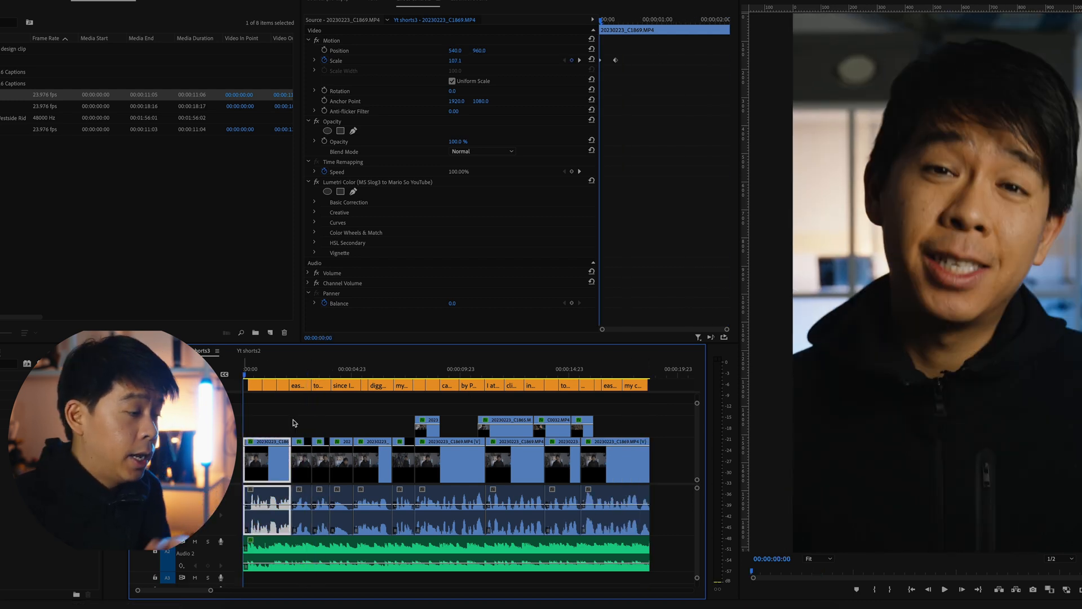
click(367, 419)
key(space)
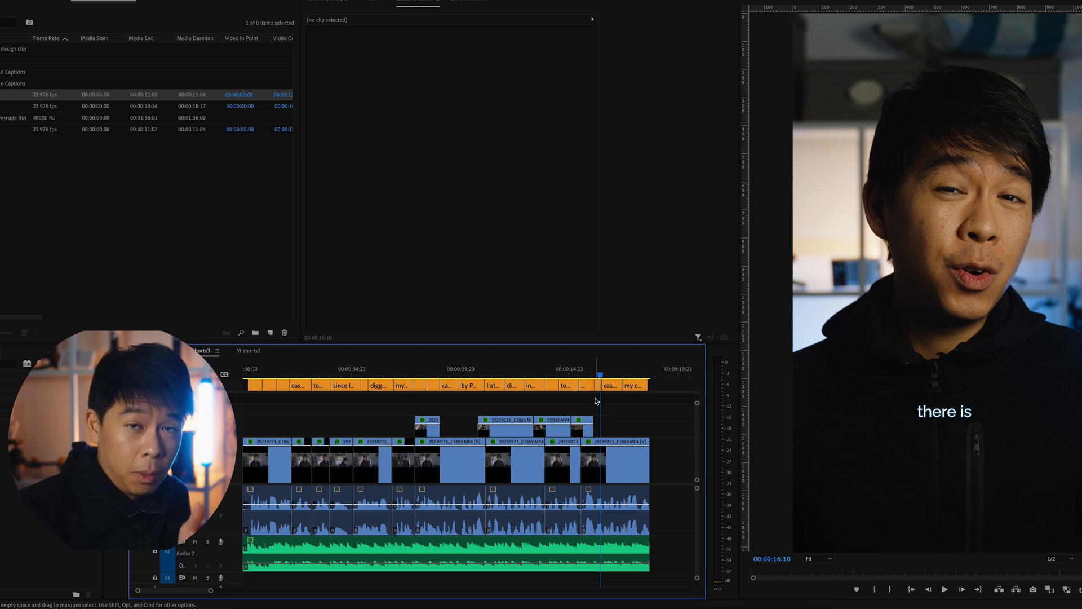
click(623, 451)
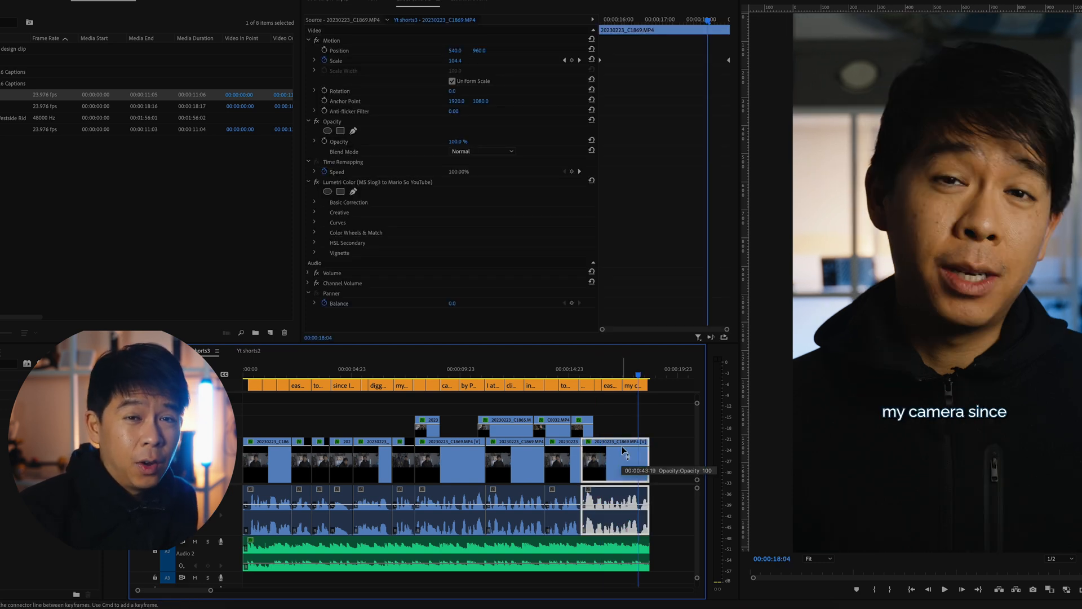